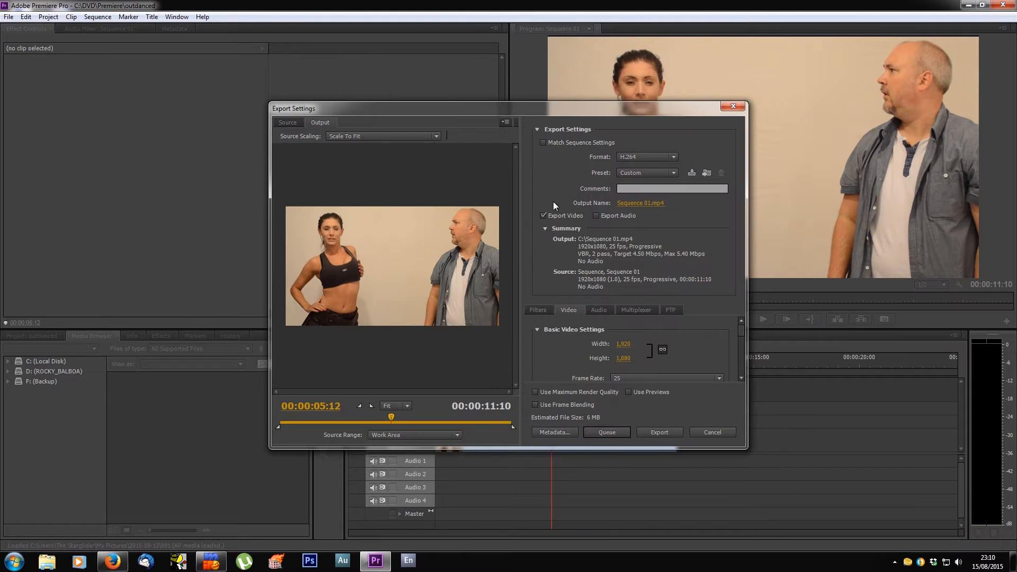
Apply the Android Tablet - 1080p 25 preset to the H.264 export and turn off audio export.
left_click(673, 174)
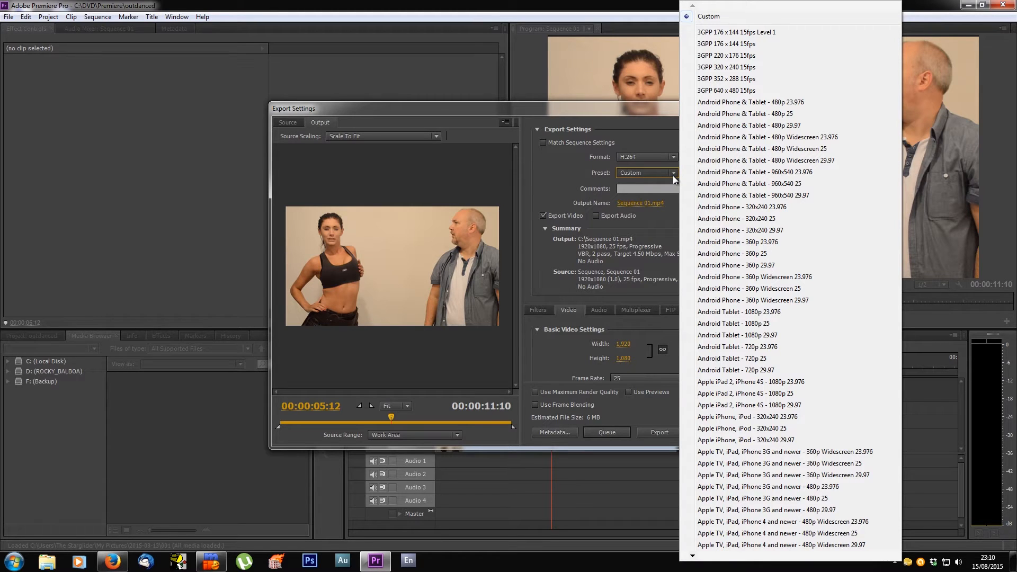
left_click(757, 325)
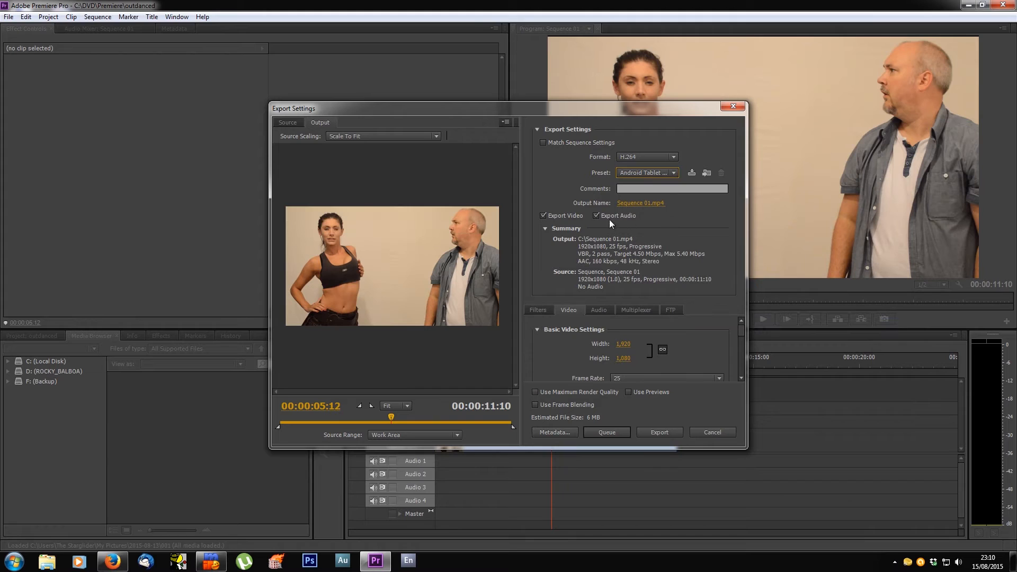
left_click(596, 215)
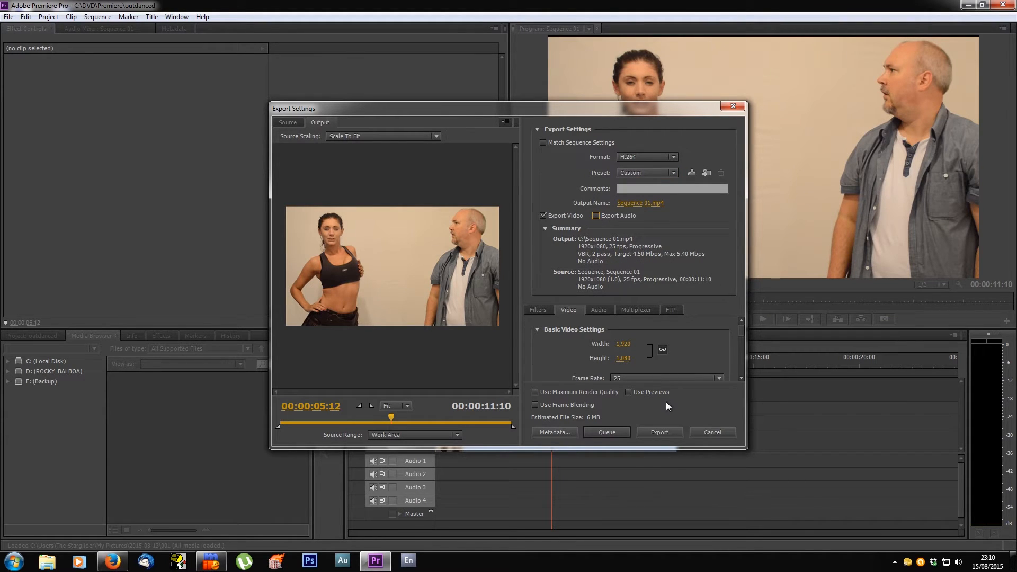
Name the output file outdanced on drive C: and export the sequence as an MP4.
left_click(654, 203)
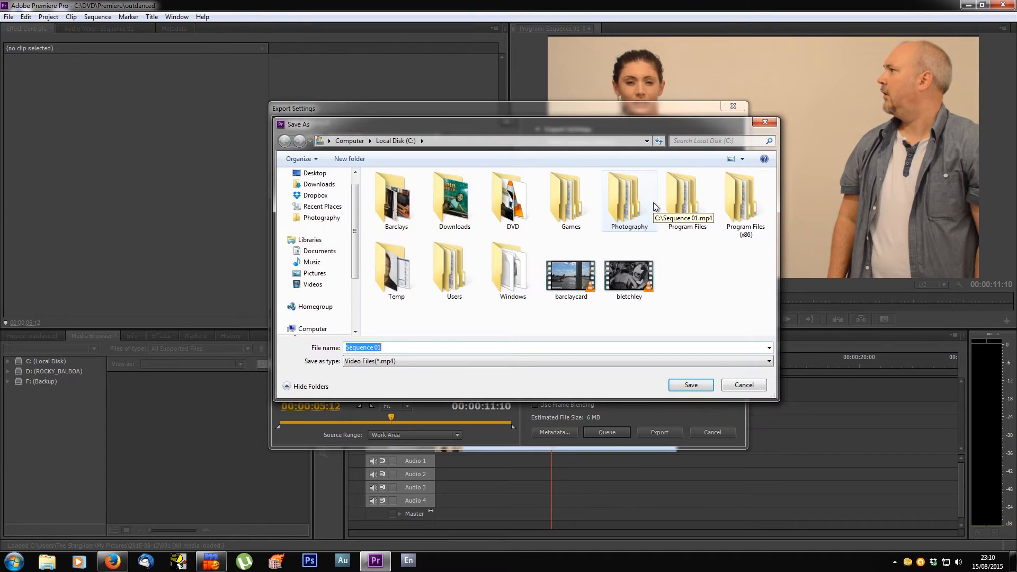
type("outdanced")
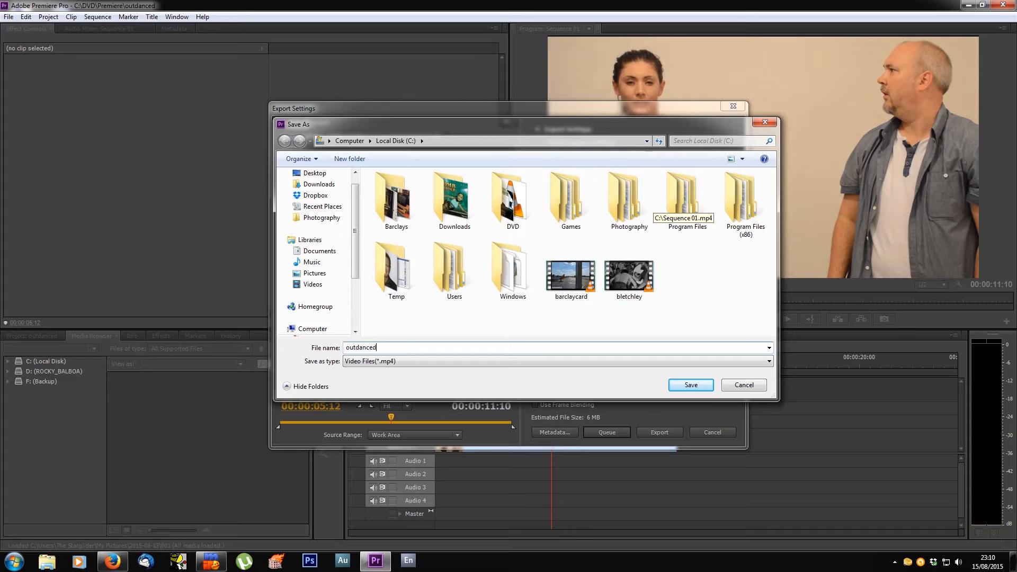
left_click(707, 387)
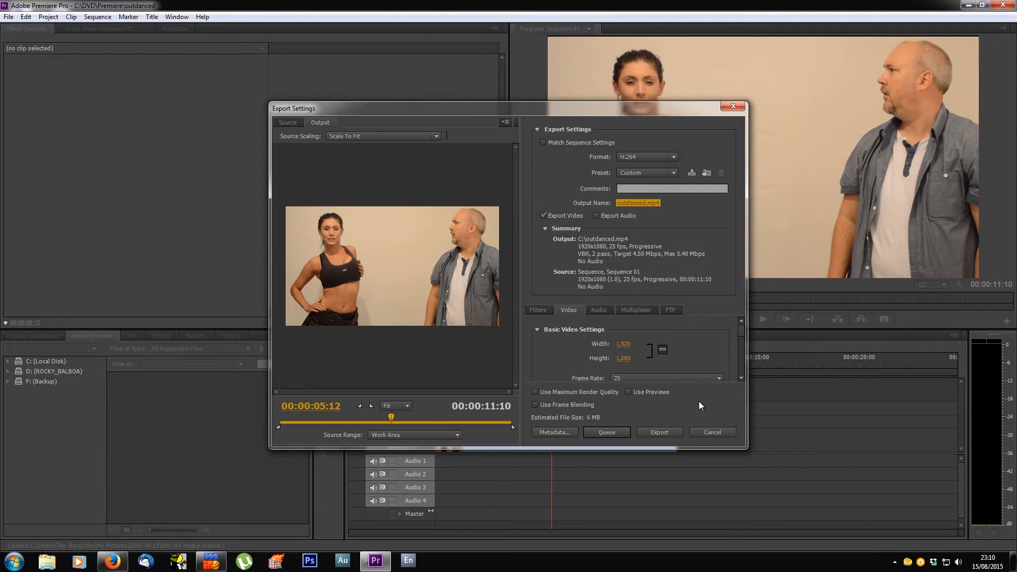
left_click(659, 433)
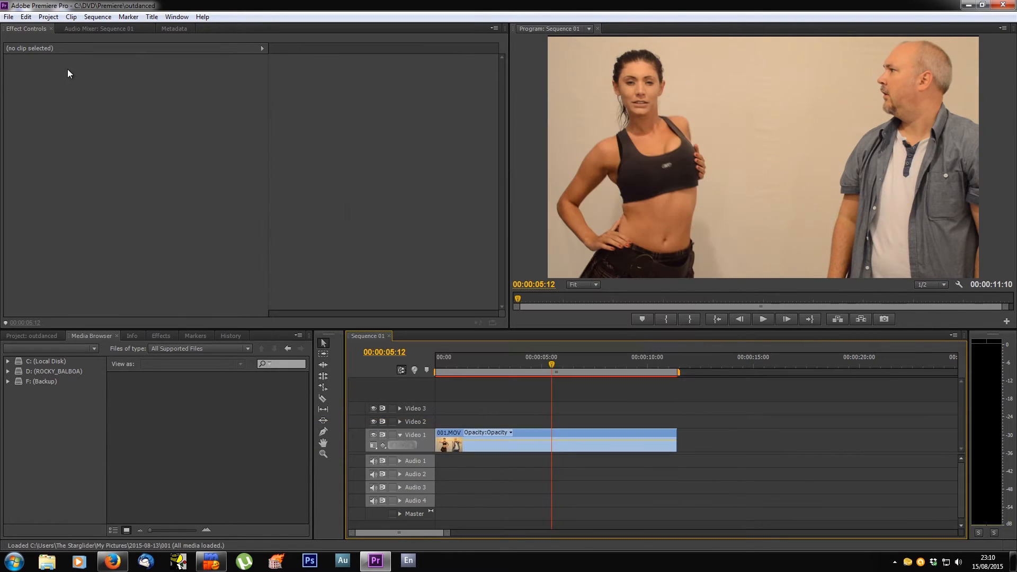
Exit Premiere Pro and launch Photoshop.
left_click(9, 17)
left_click(76, 313)
left_click(310, 560)
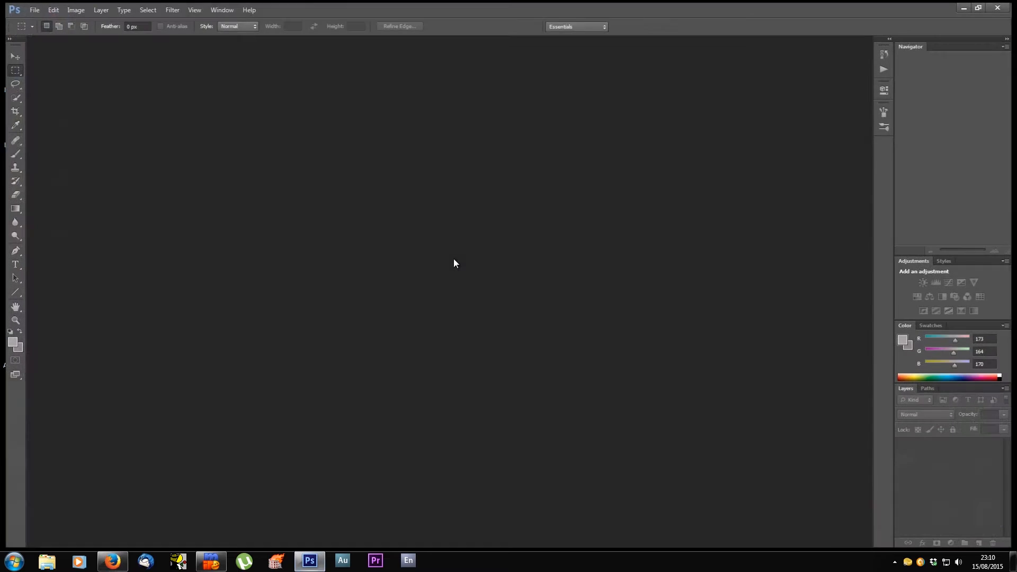
Import outdanced.mp4 from drive C: to layers from beginning to end as a frame animation, and show the Timeline.
left_click(32, 7)
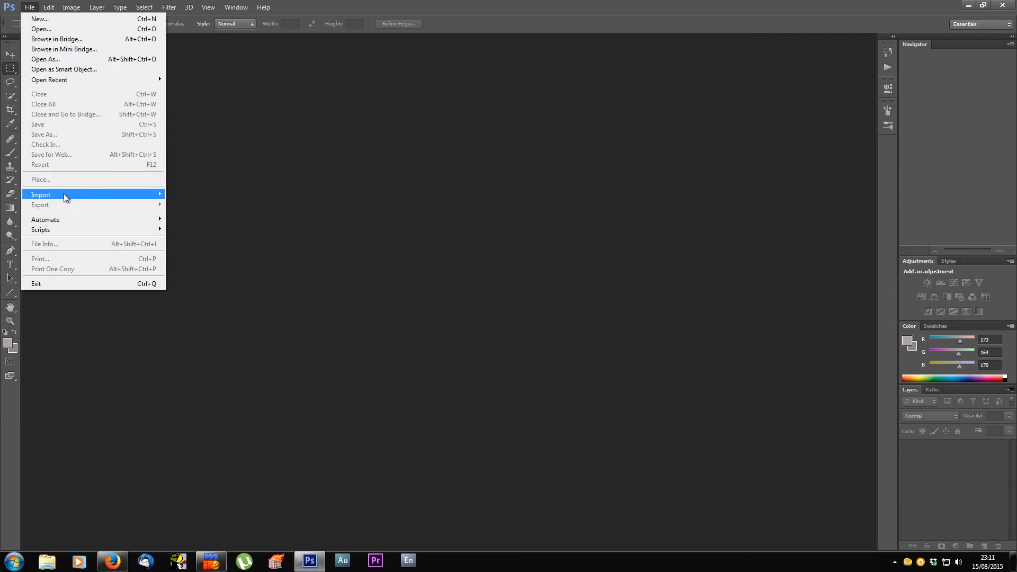
mouse_move(64, 195)
left_click(218, 205)
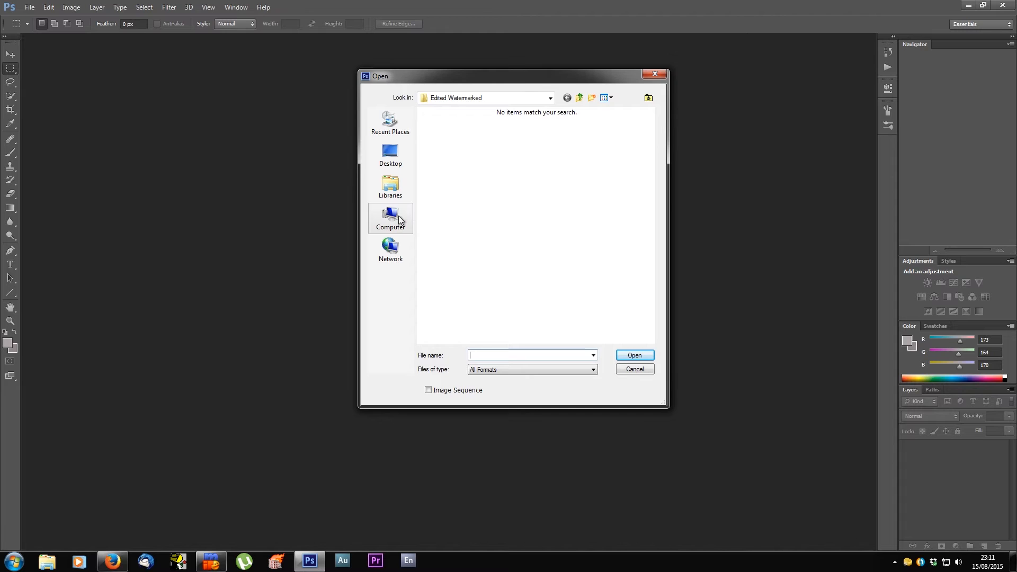
left_click(392, 217)
double_click(454, 143)
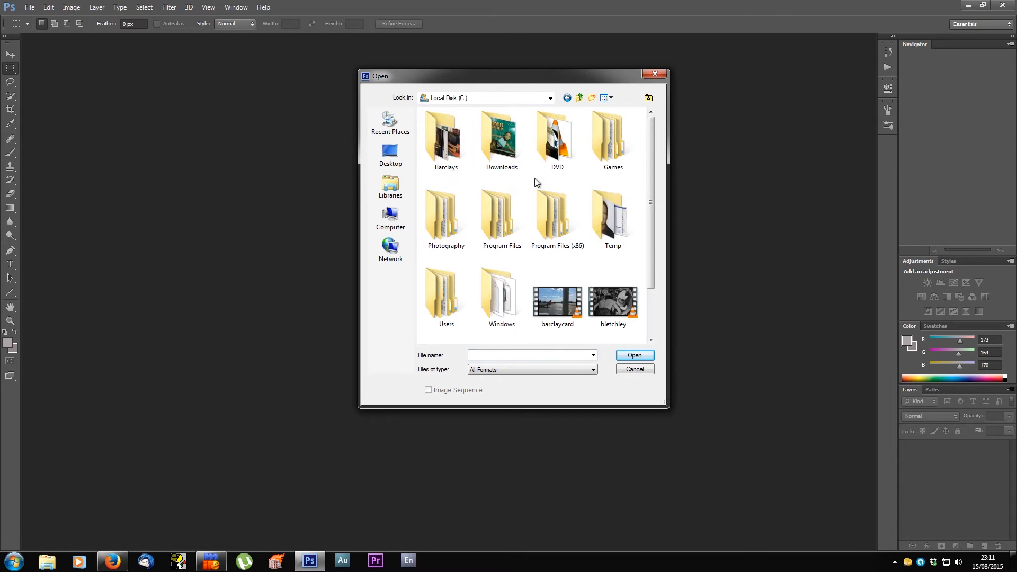
left_click_drag(647, 217, 648, 278)
double_click(450, 310)
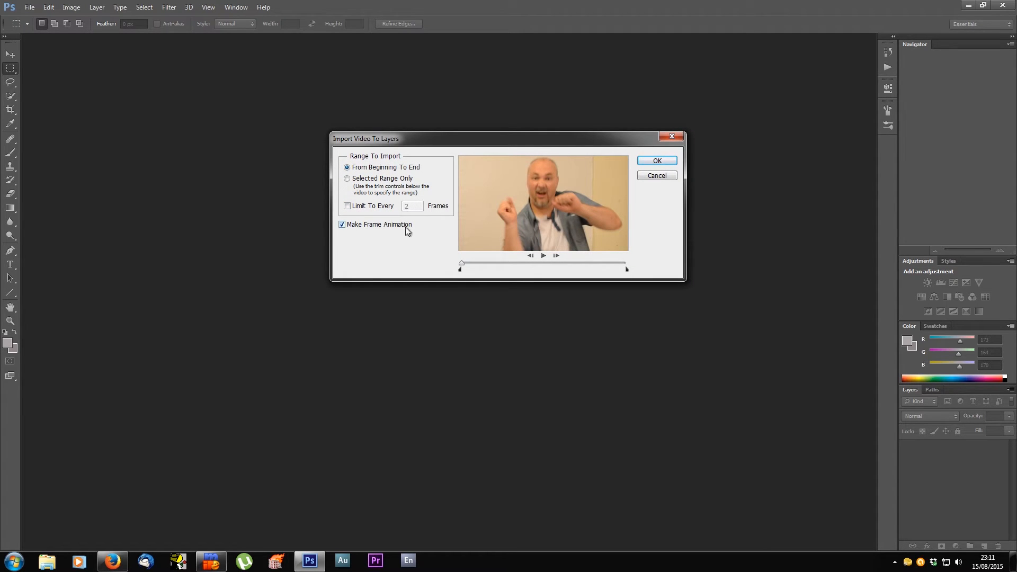
left_click(650, 162)
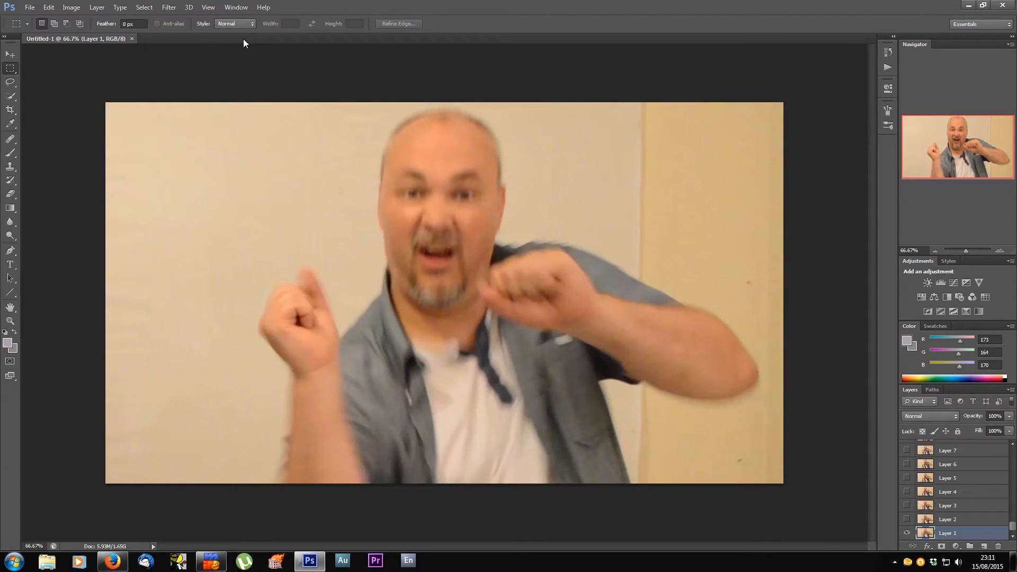
left_click(236, 8)
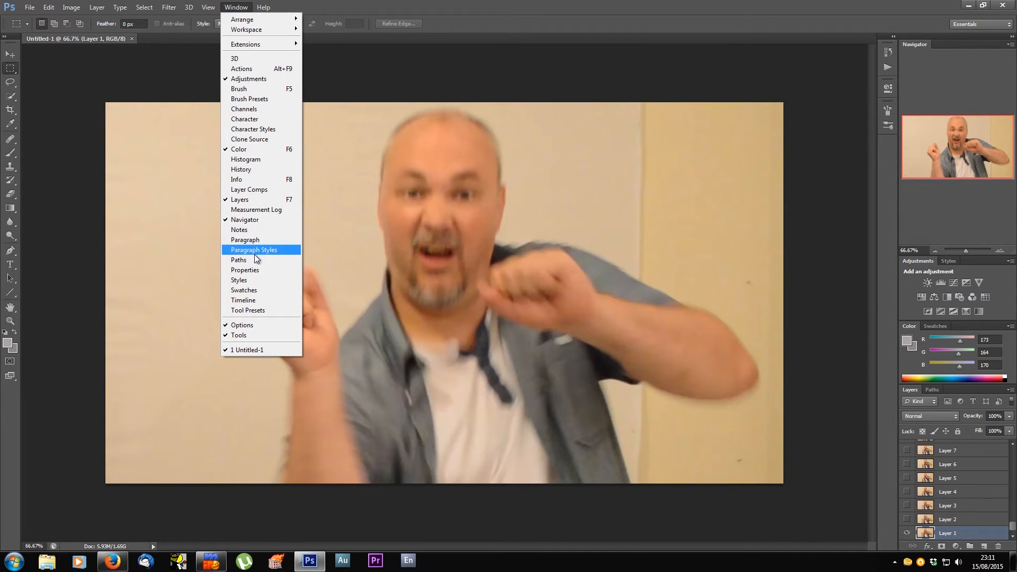
left_click(254, 300)
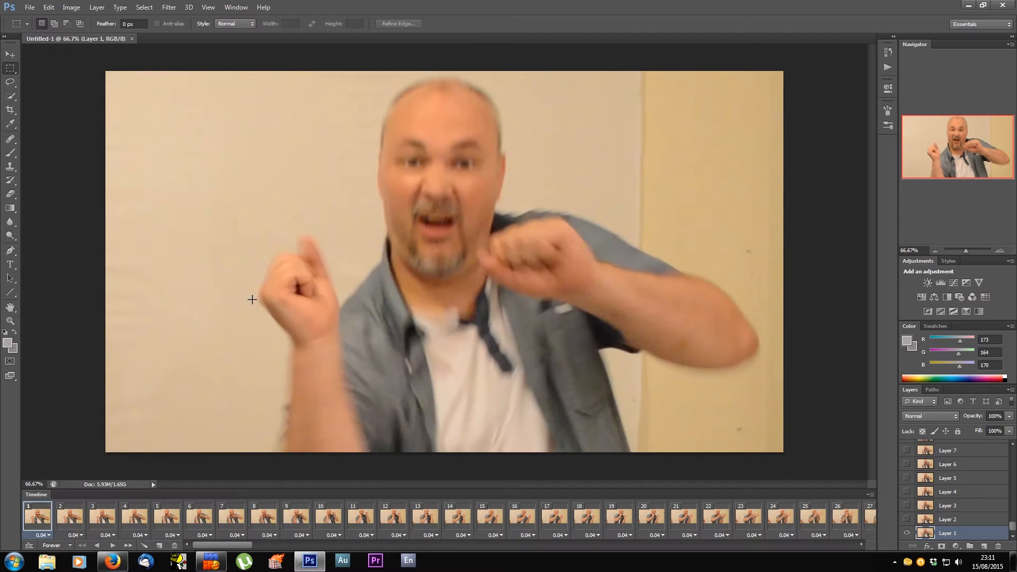
Resize the image to 320 pixels wide with constrained proportions and preview the animation's playback.
left_click(72, 8)
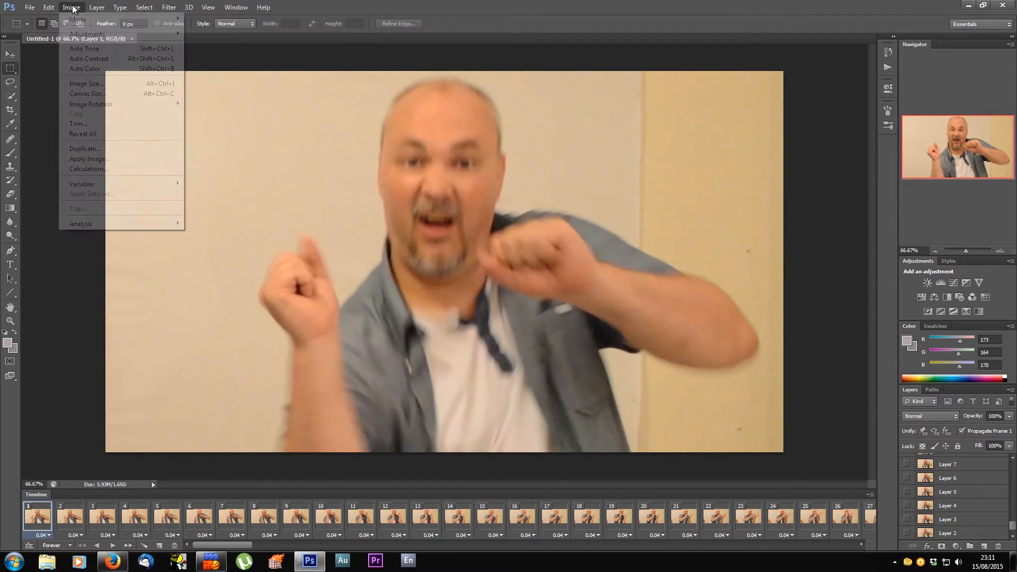
left_click(86, 86)
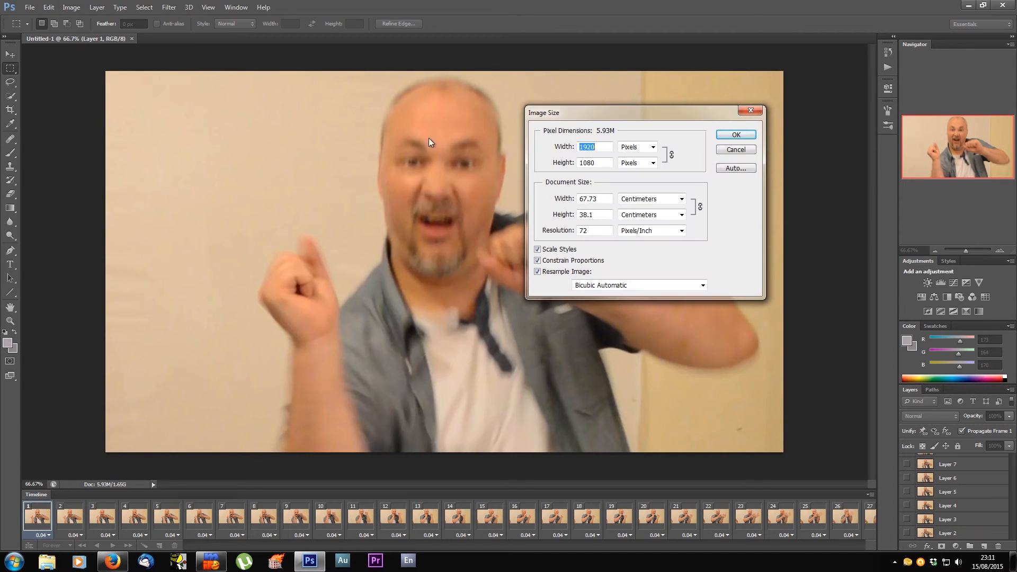
type("320")
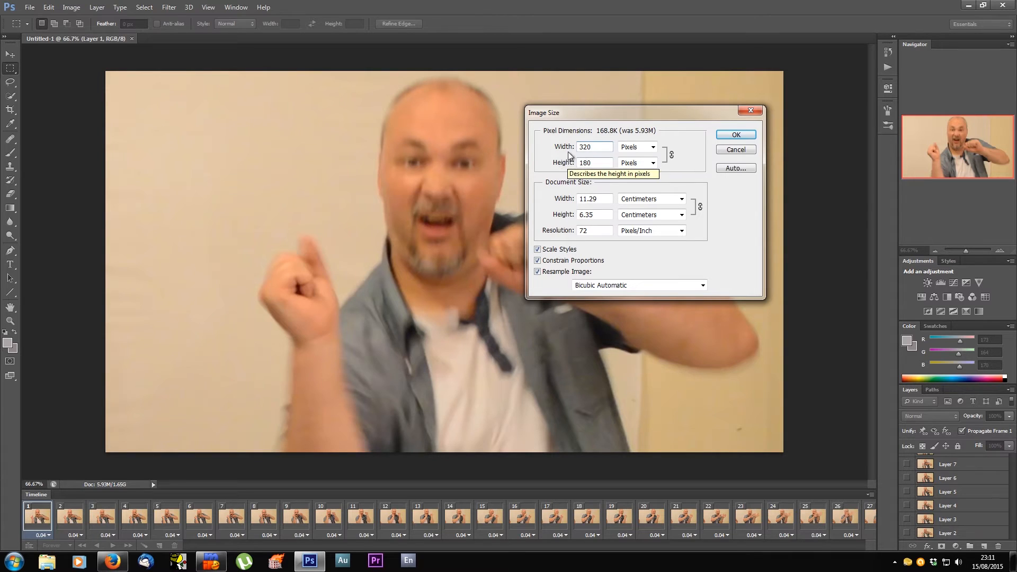
left_click(741, 136)
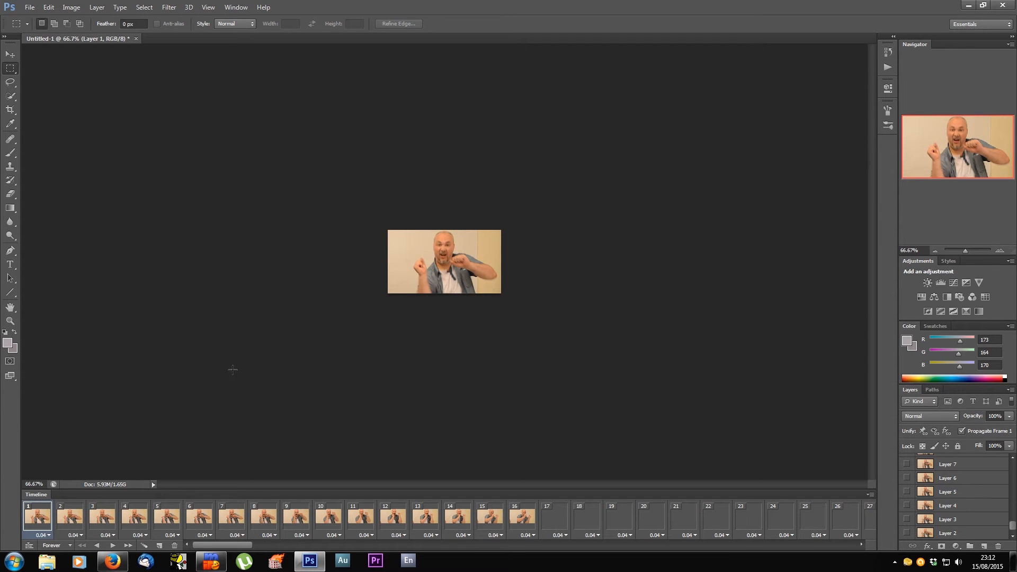
left_click(113, 546)
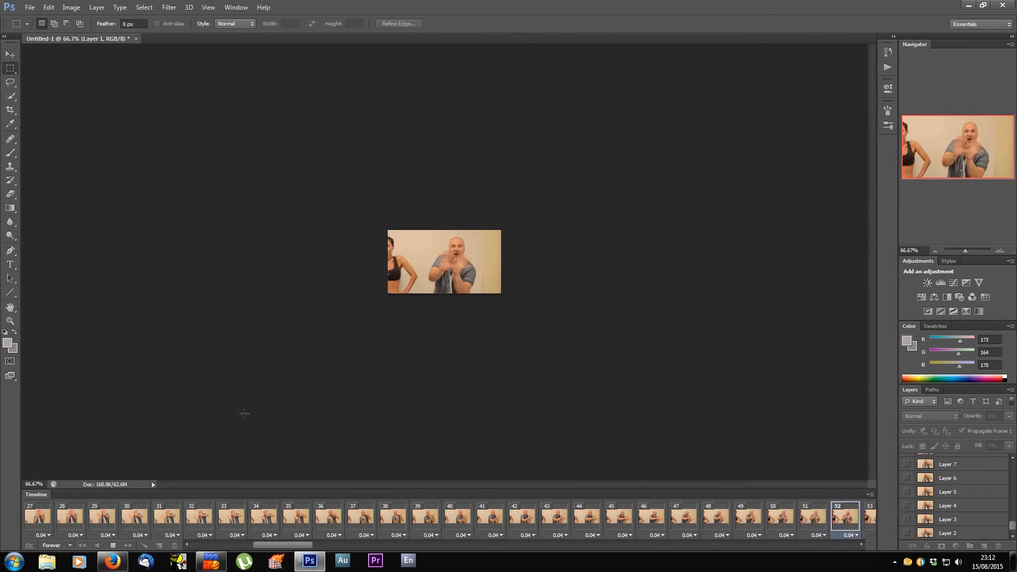
key("space")
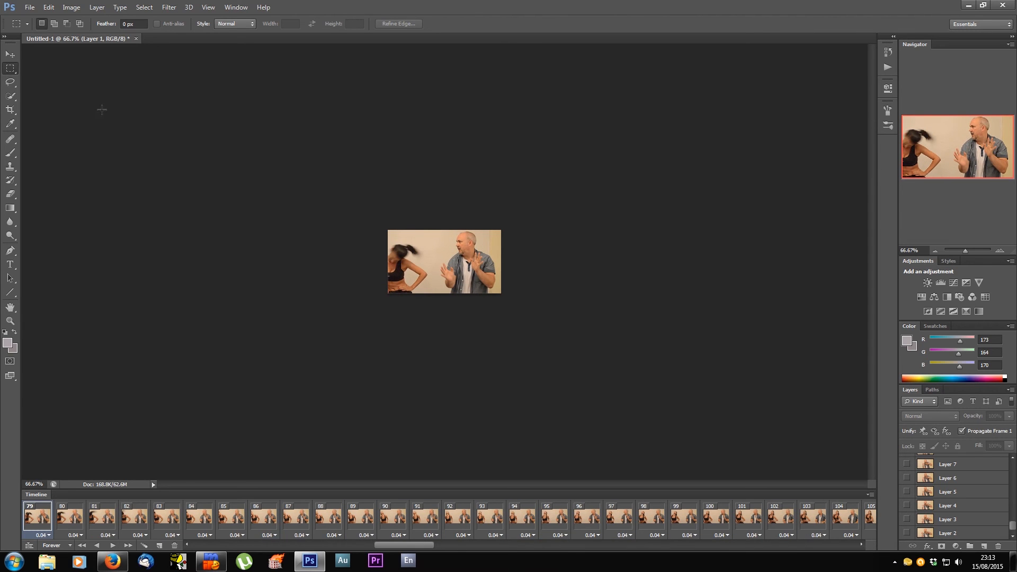
Start a Save for Web export of the animation with GIF as the file format.
left_click(30, 7)
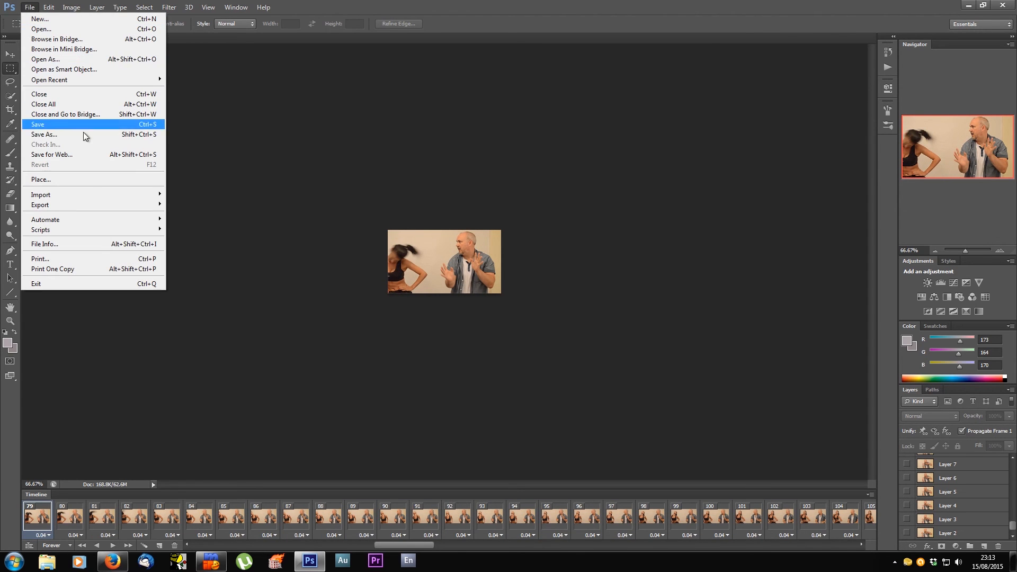
left_click(82, 154)
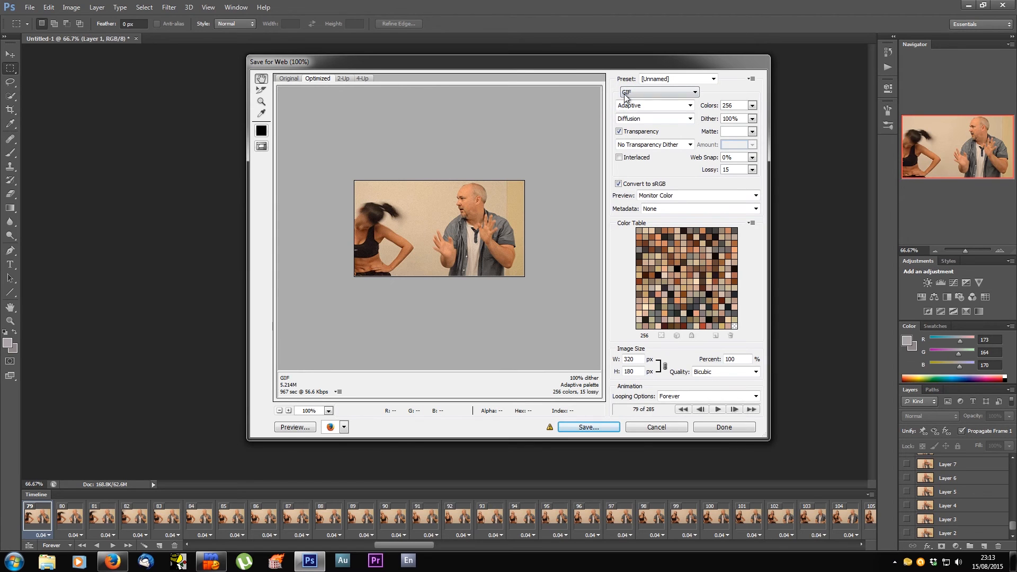
left_click(638, 94)
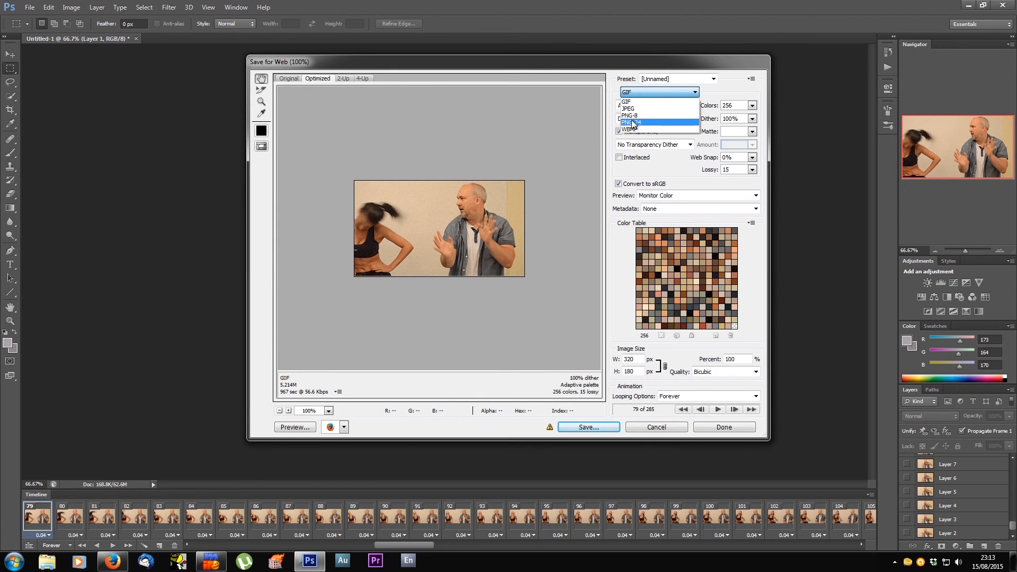
left_click(629, 104)
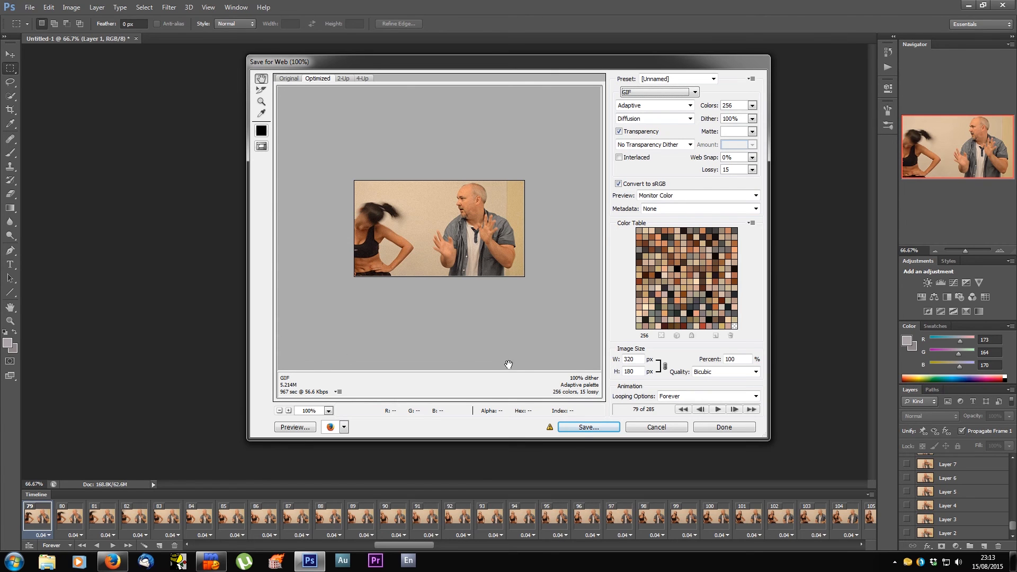
Save the optimized GIF as outdanced on drive C: and close Photoshop.
left_click(583, 427)
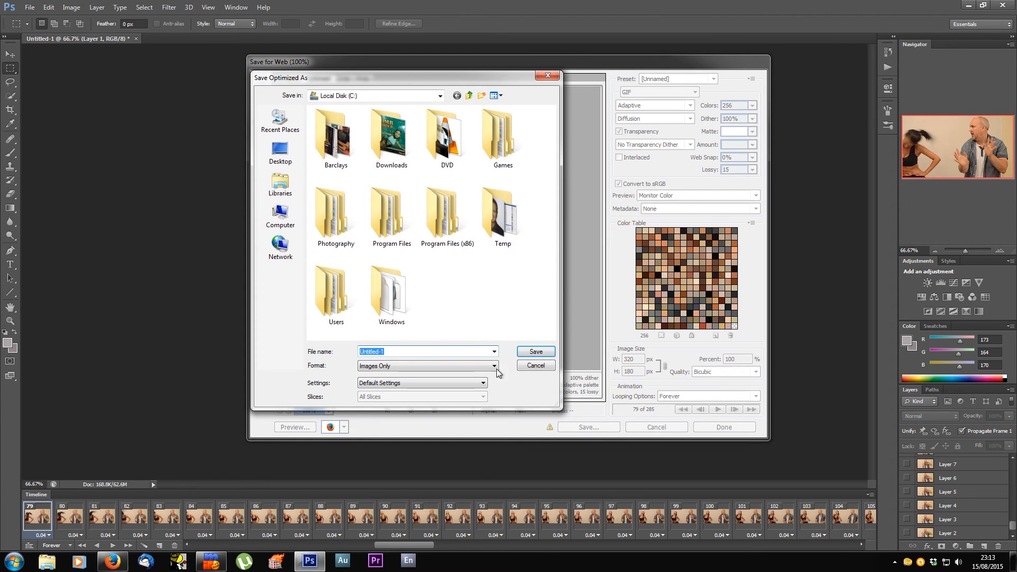
type("outdanced")
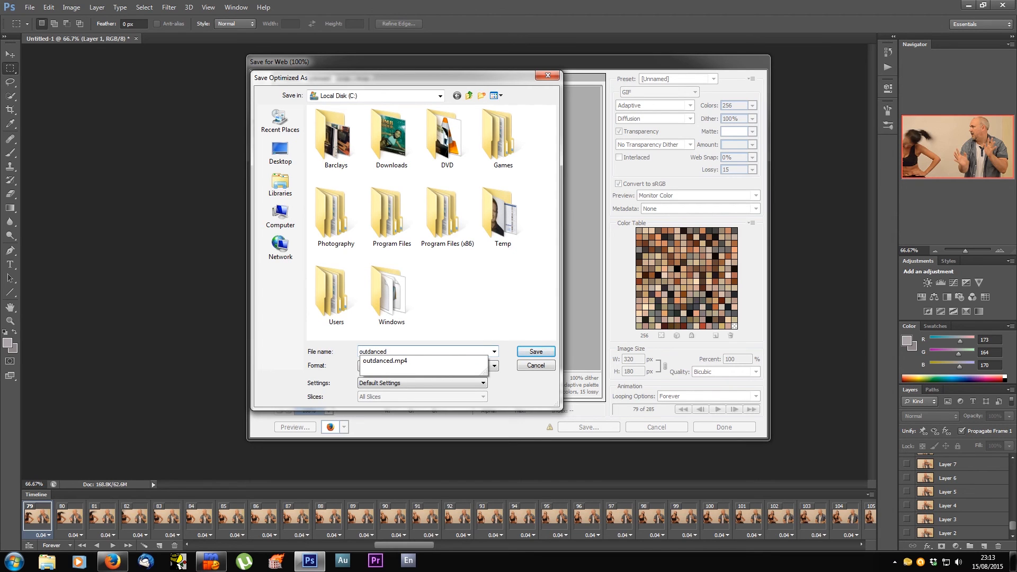
left_click(536, 351)
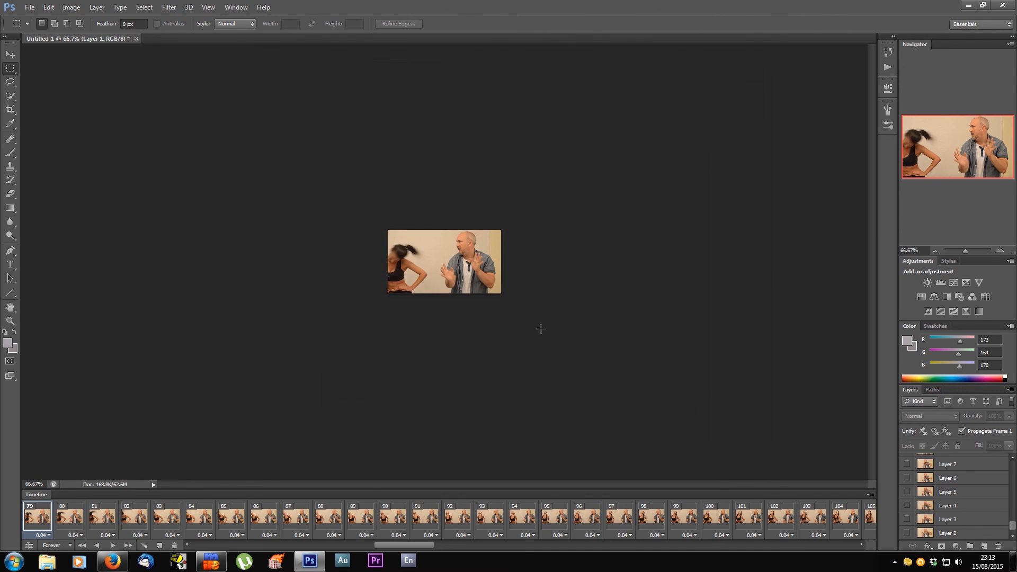
left_click(1001, 7)
left_click(511, 211)
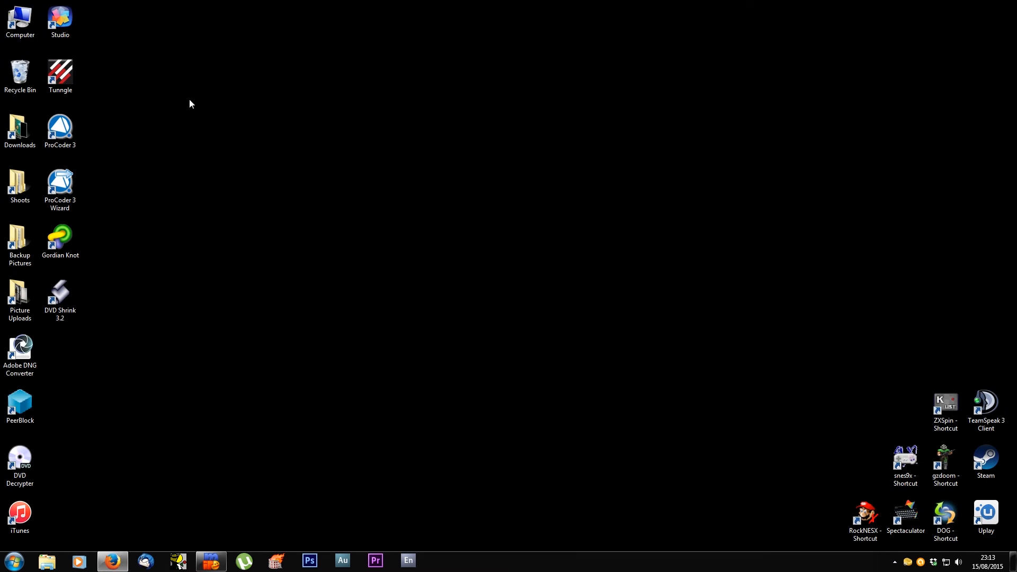
Browse to drive C: and play the outdanced GIF, moving the player window towards the middle of the desktop.
double_click(36, 34)
double_click(192, 73)
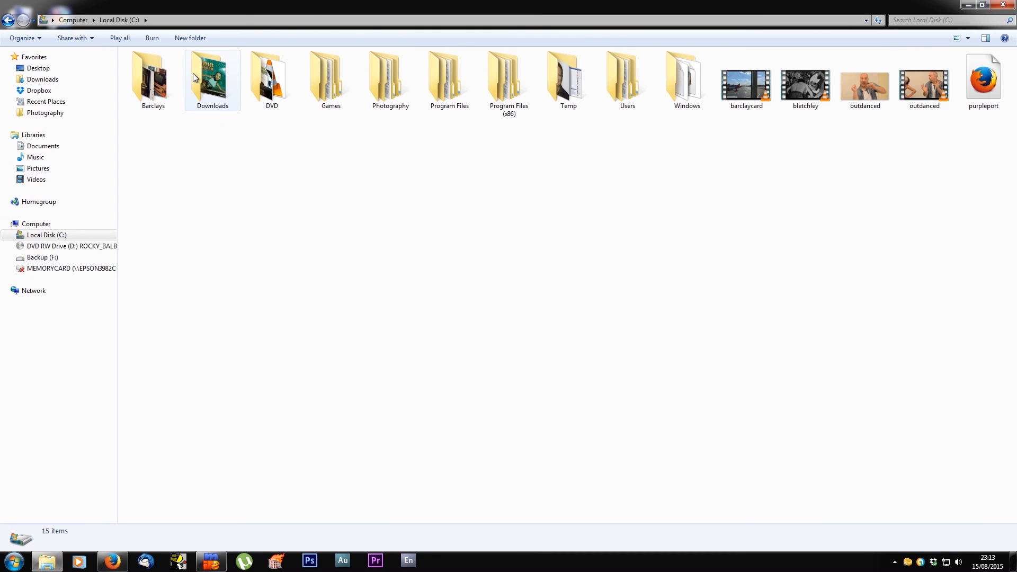
left_click(853, 95)
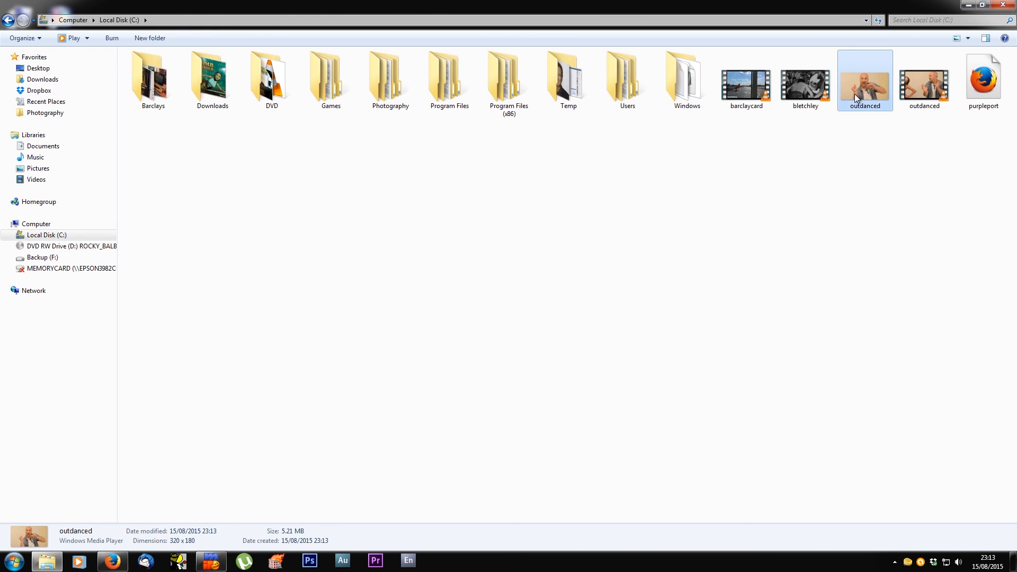
double_click(859, 90)
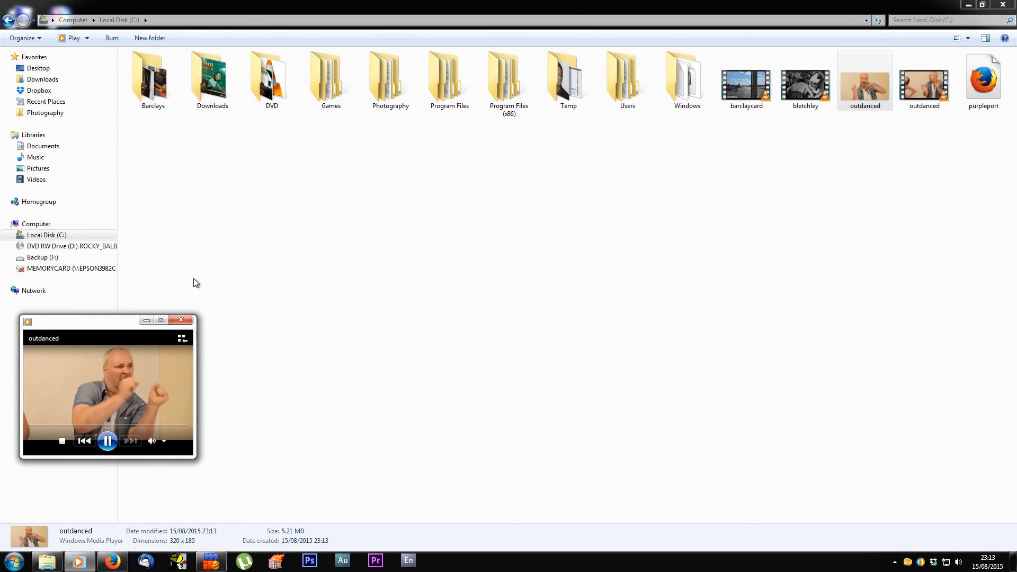
left_click_drag(121, 323, 605, 214)
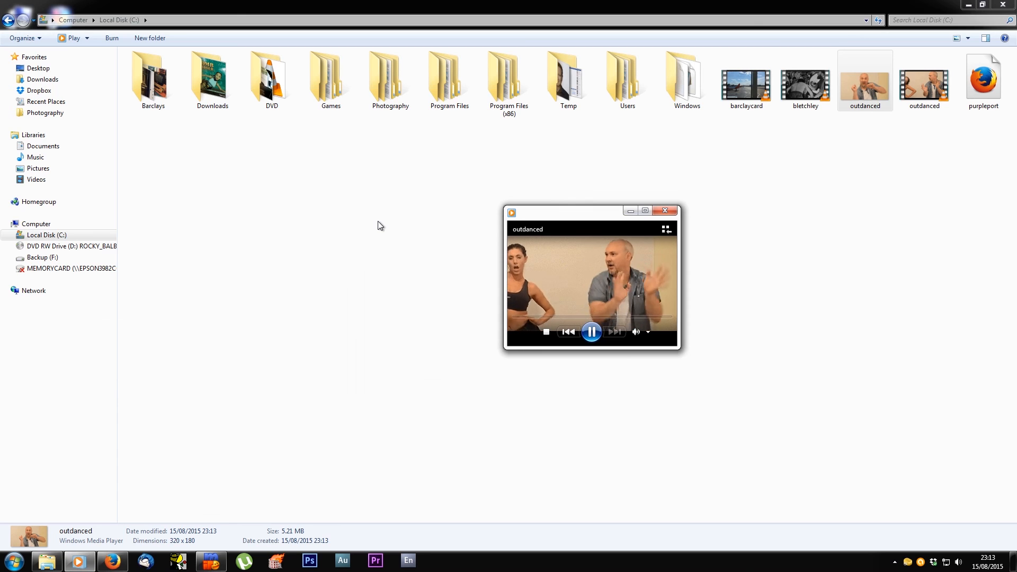